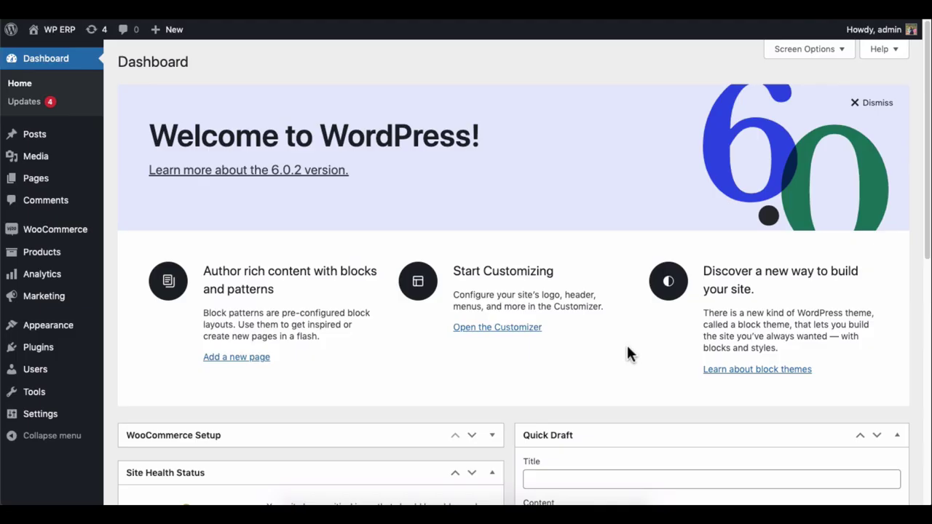
- Activate the WP ERP and WP ERP PRO plugins in Installed Plugins
mouse_move(65, 353)
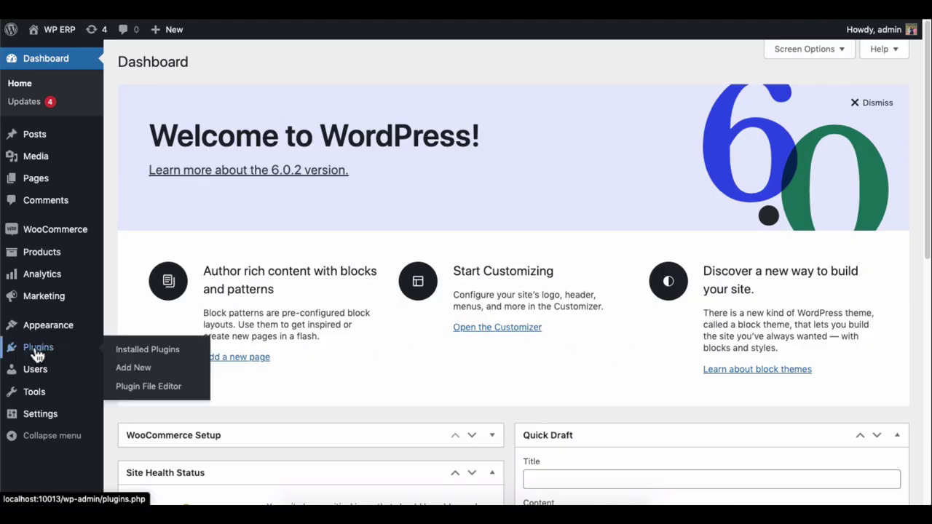
click(38, 351)
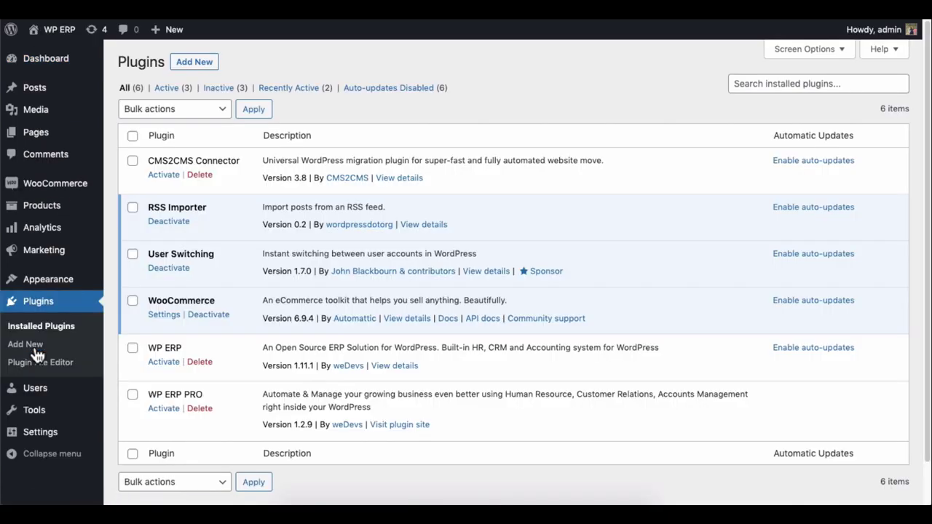
click(163, 362)
scroll(160, 366, down, 2)
click(161, 364)
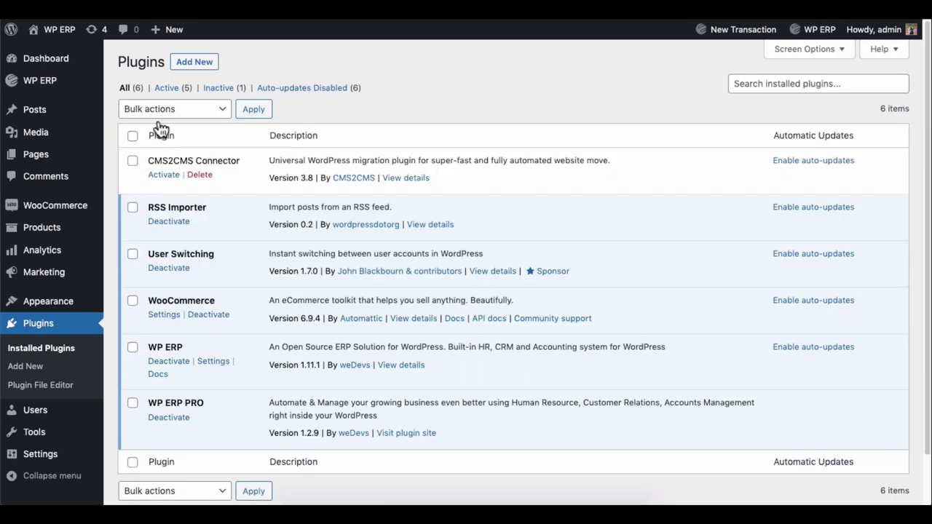
mouse_move(63, 82)
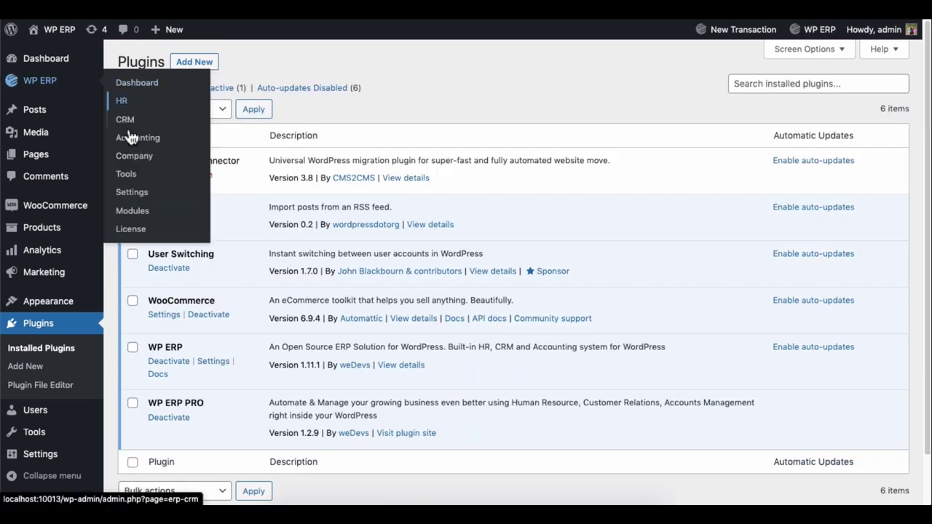
- Filter WP ERP Modules to HRM and switch on the HR Frontend module
click(133, 211)
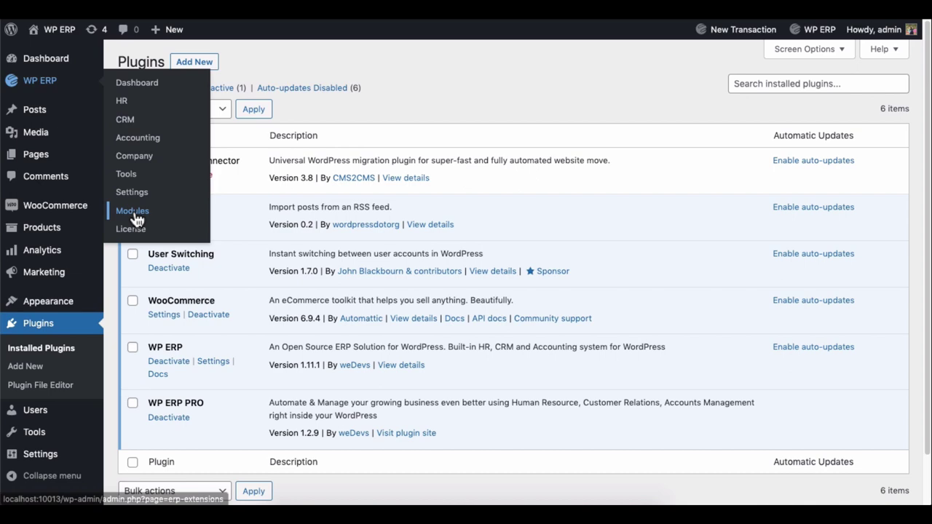
click(266, 226)
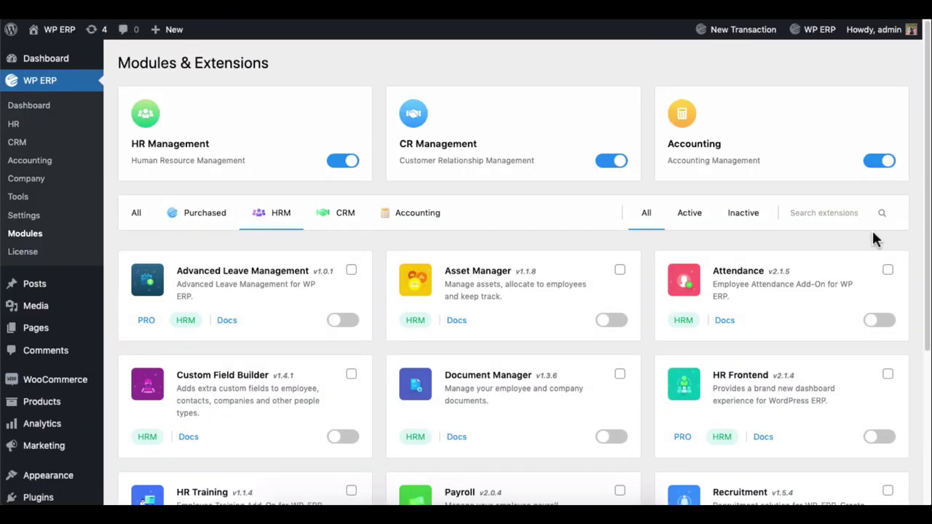
scroll(872, 241, down, 5)
click(874, 269)
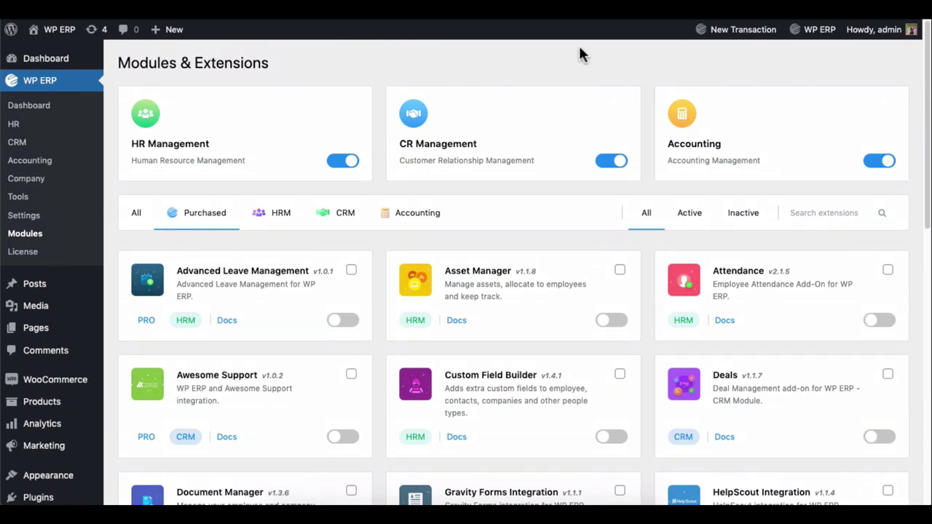
mouse_move(52, 30)
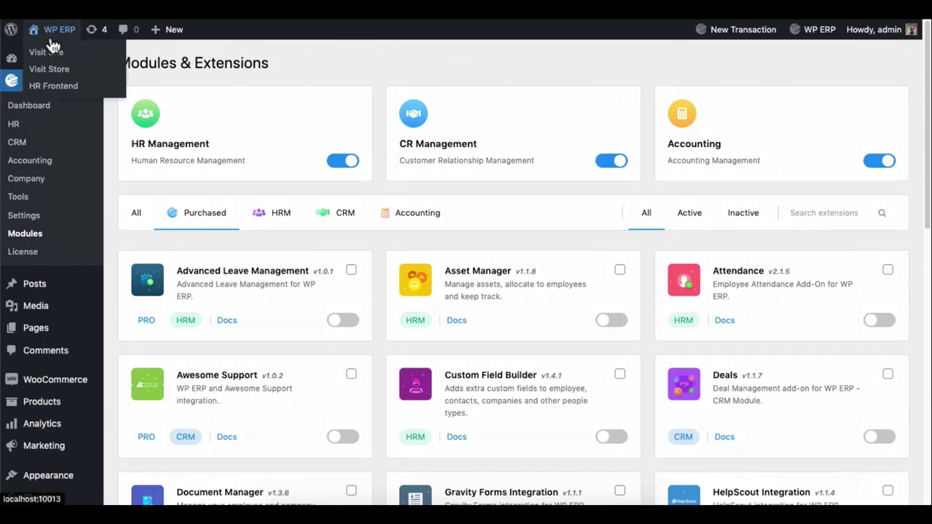
click(51, 88)
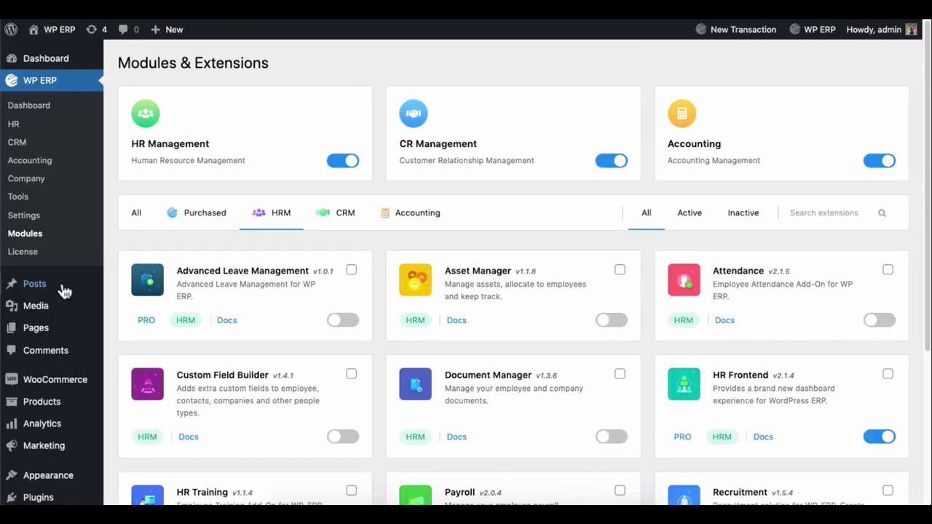
- Switch permalinks to the Post name structure and save the change
scroll(62, 291, down, 5)
mouse_move(84, 462)
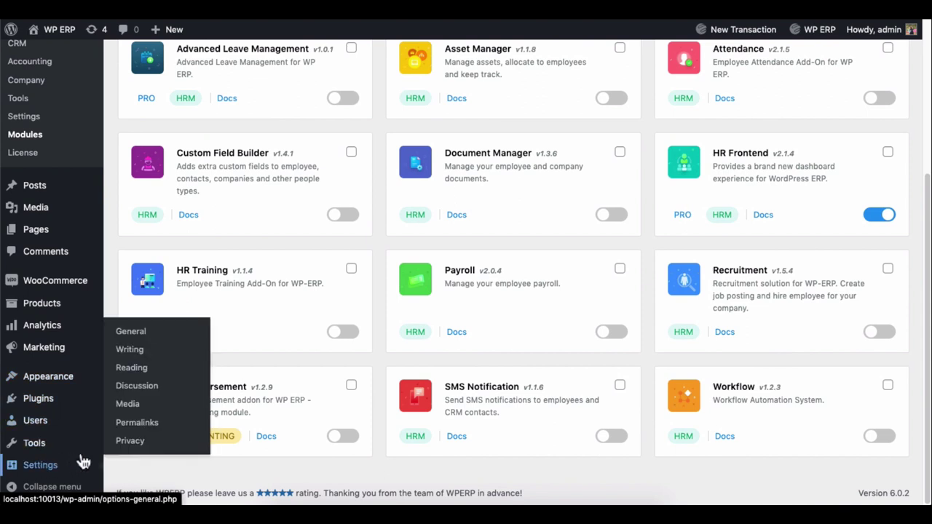
click(145, 430)
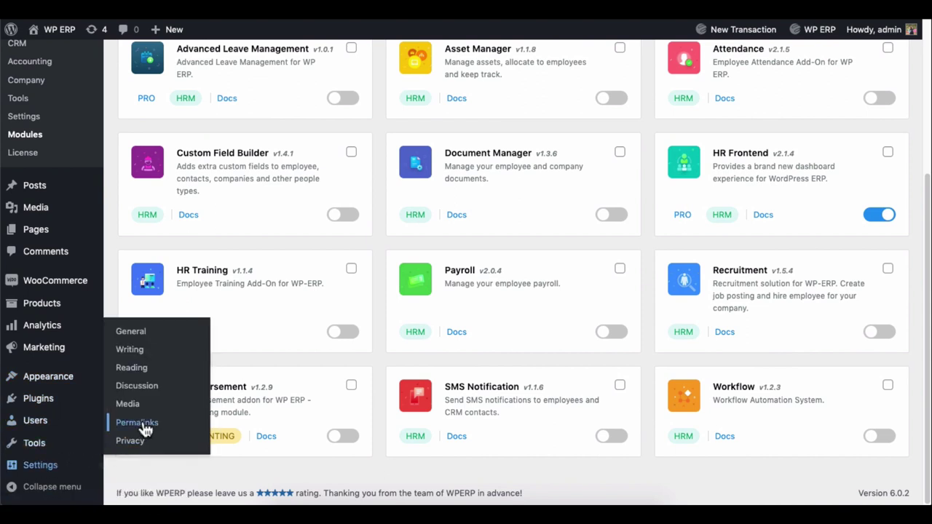
click(123, 315)
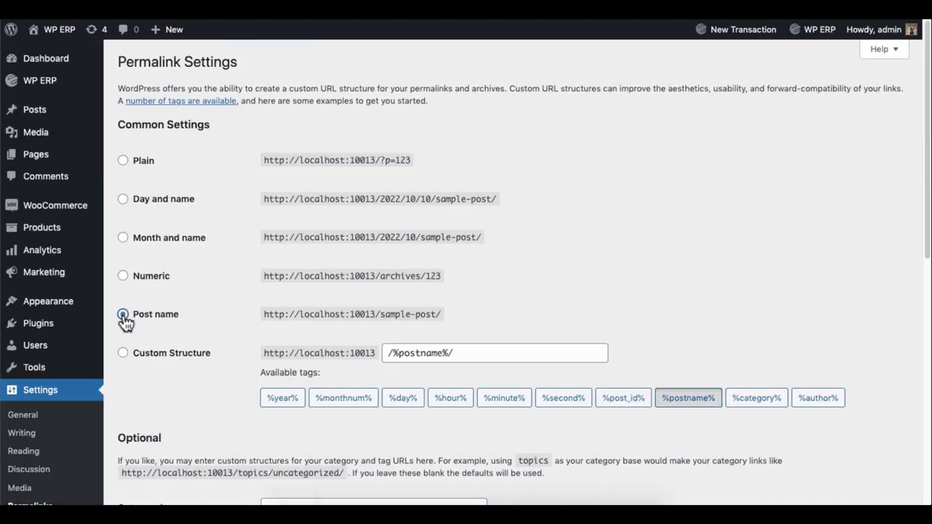
scroll(123, 316, down, 6)
scroll(123, 314, down, 2)
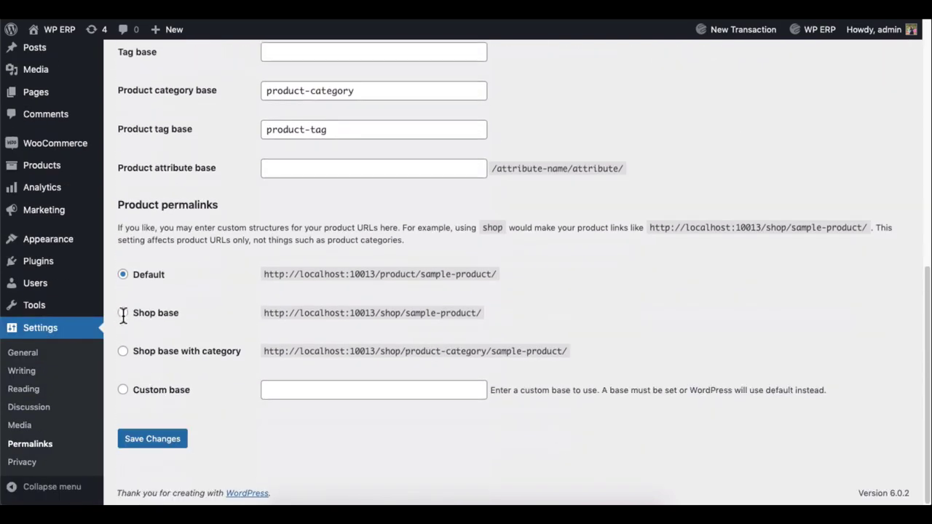
click(132, 440)
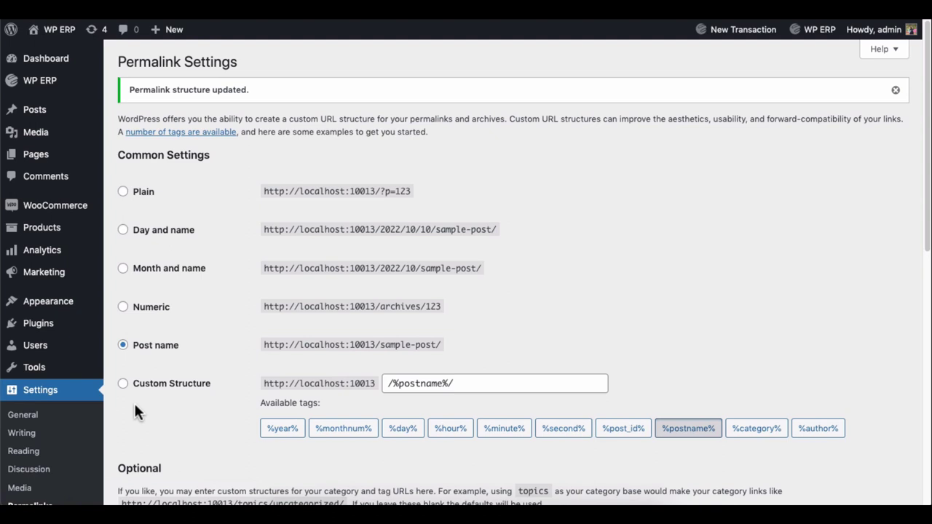
- Open the HR Frontend dashboard from the admin-bar WP ERP menu in a new tab
mouse_move(55, 31)
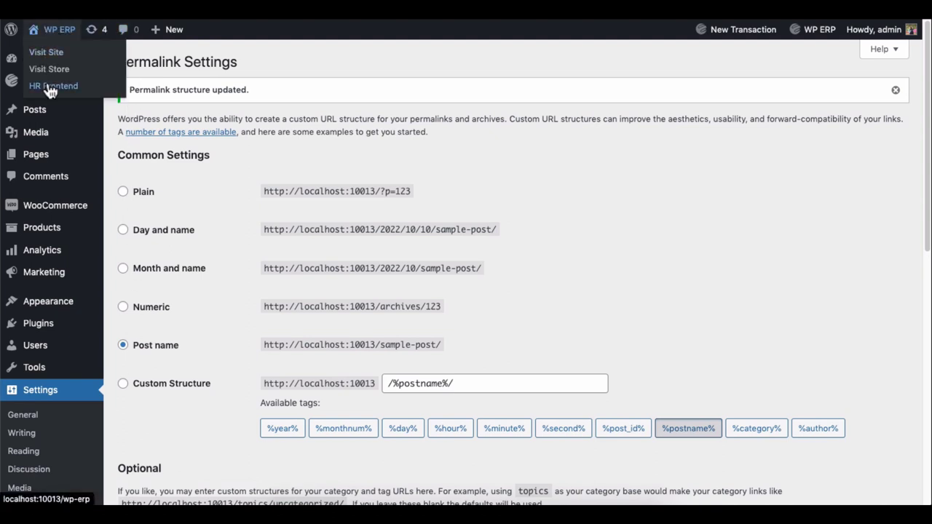
drag(51, 91, 74, 84)
right_click(74, 85)
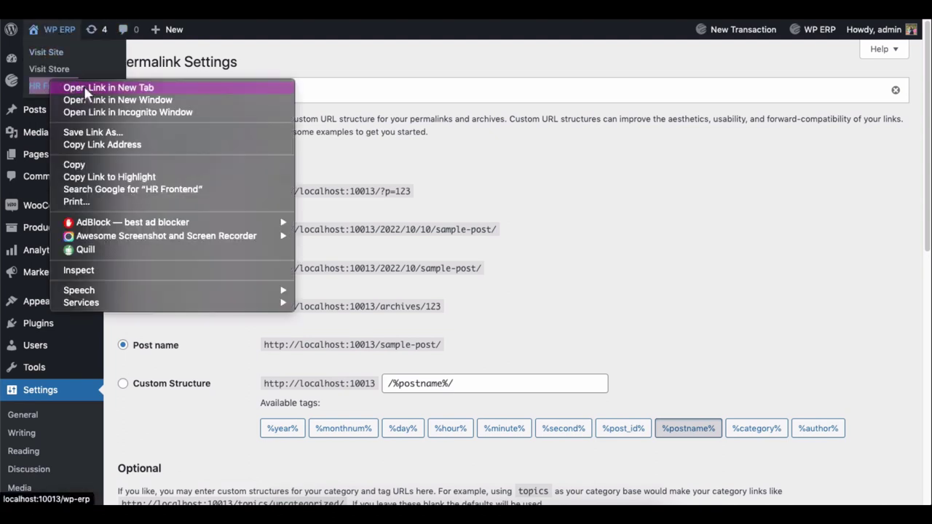
click(83, 86)
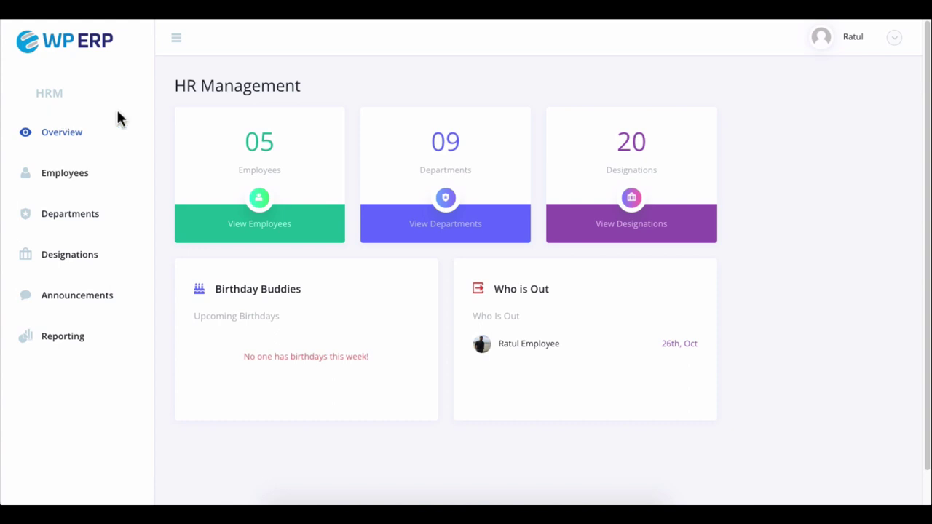
- Add a new employee with name, employee ID and e-mail, and advance to the Work step
click(62, 183)
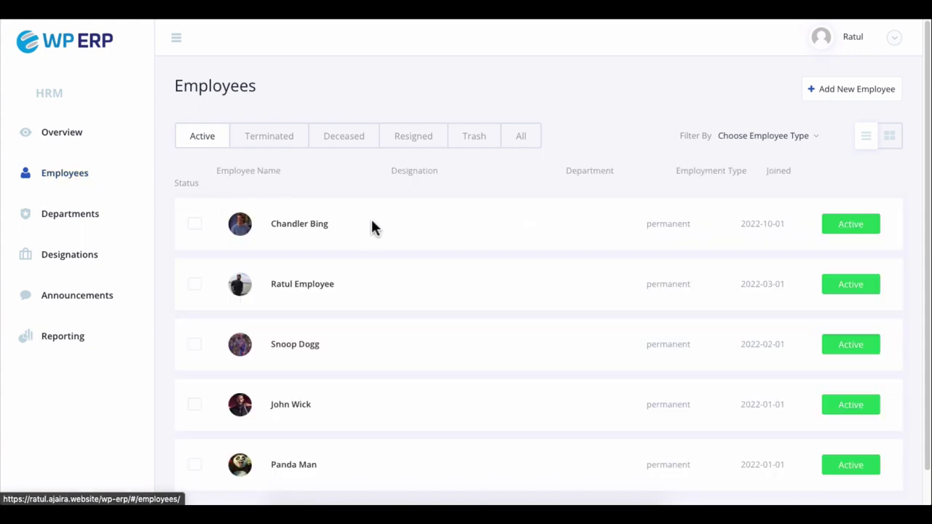
scroll(372, 227, down, 1)
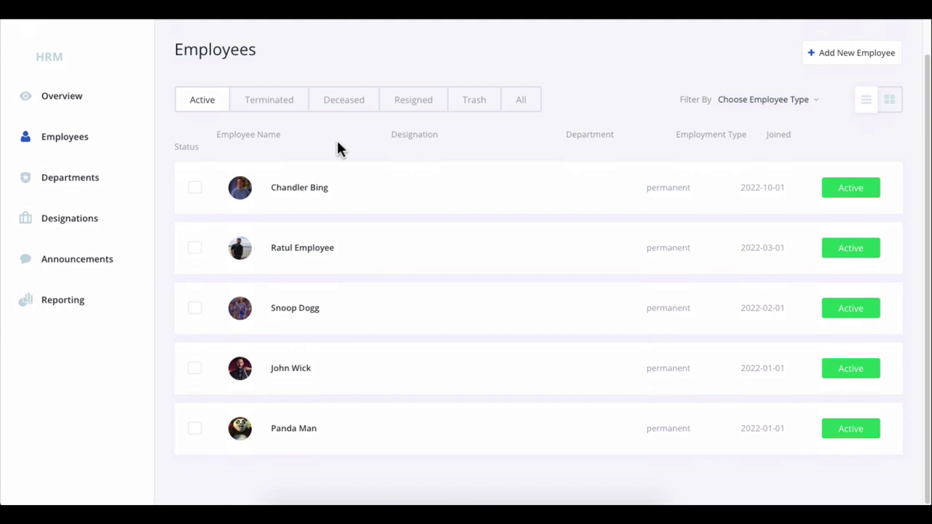
click(845, 56)
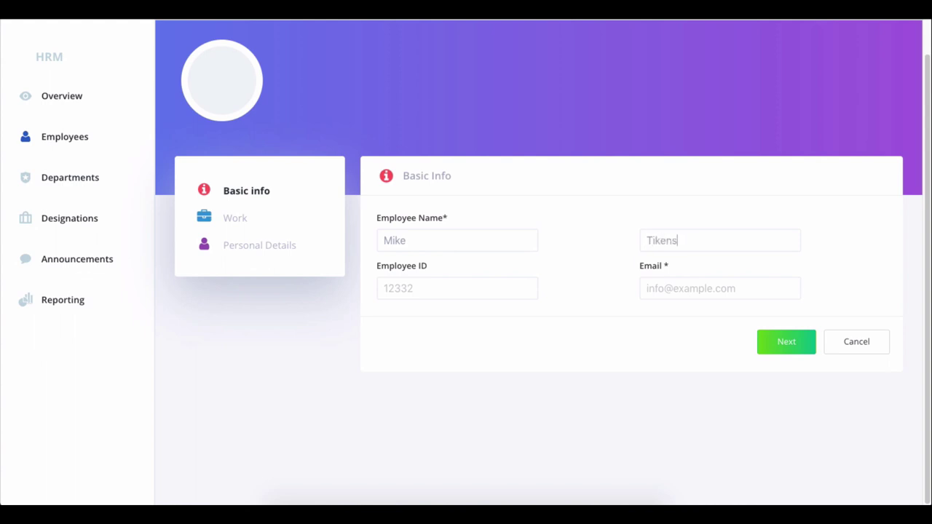
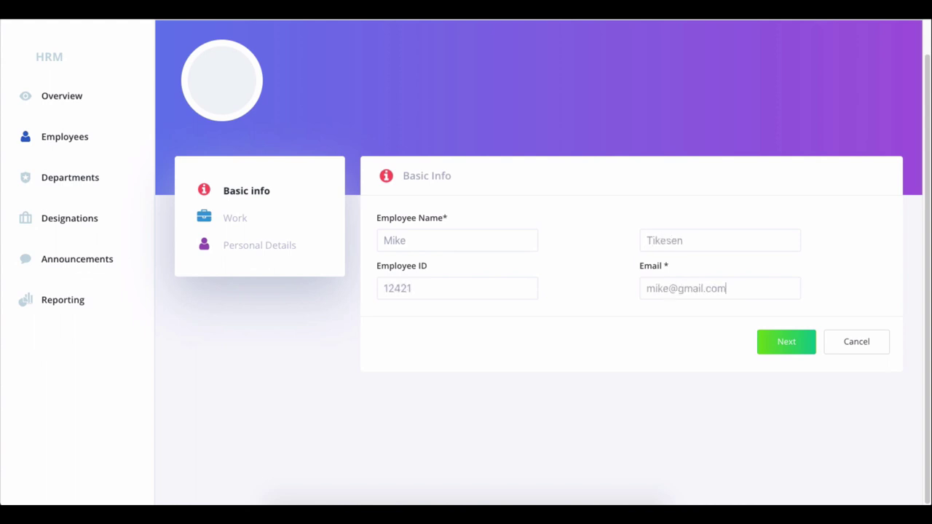
click(787, 342)
scroll(799, 335, down, 3)
- Set department Human Resource, job title Hiring Manager, Main Location, and a reporting manager
scroll(799, 335, up, 1)
click(464, 141)
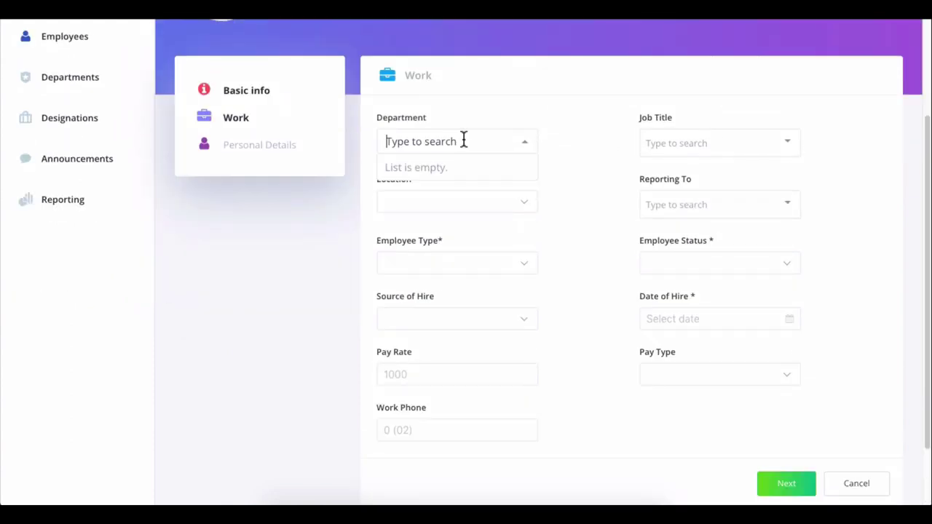
text(Con)
key(BackSpace)
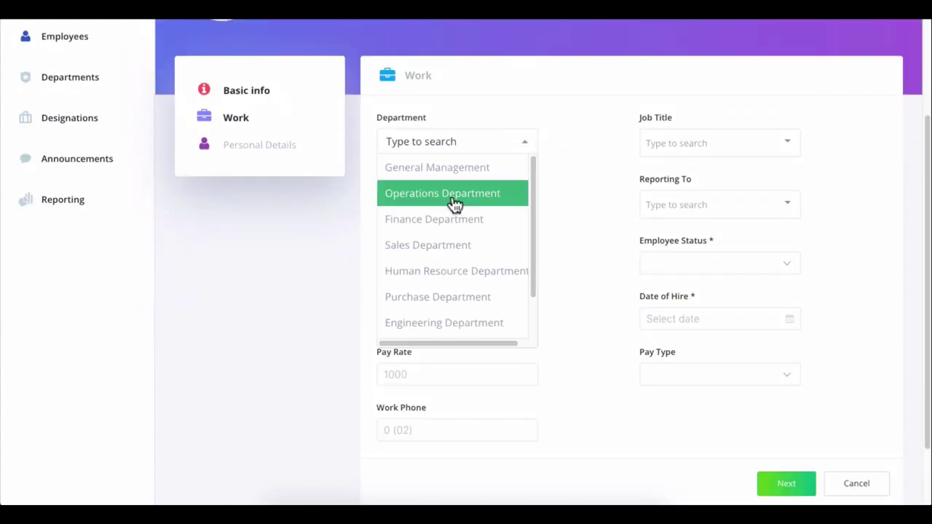
click(449, 270)
click(722, 143)
text(A)
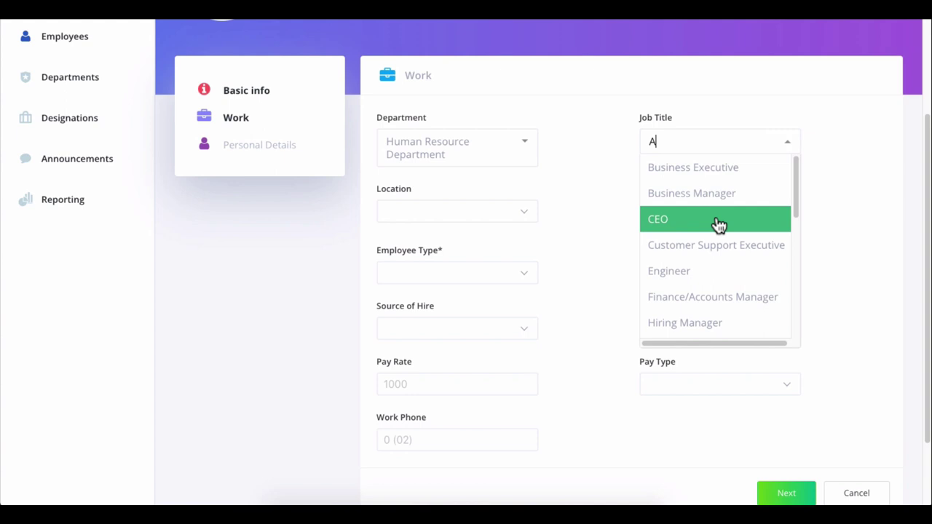
scroll(718, 240, down, 1)
click(699, 306)
click(466, 218)
click(711, 212)
text(a)
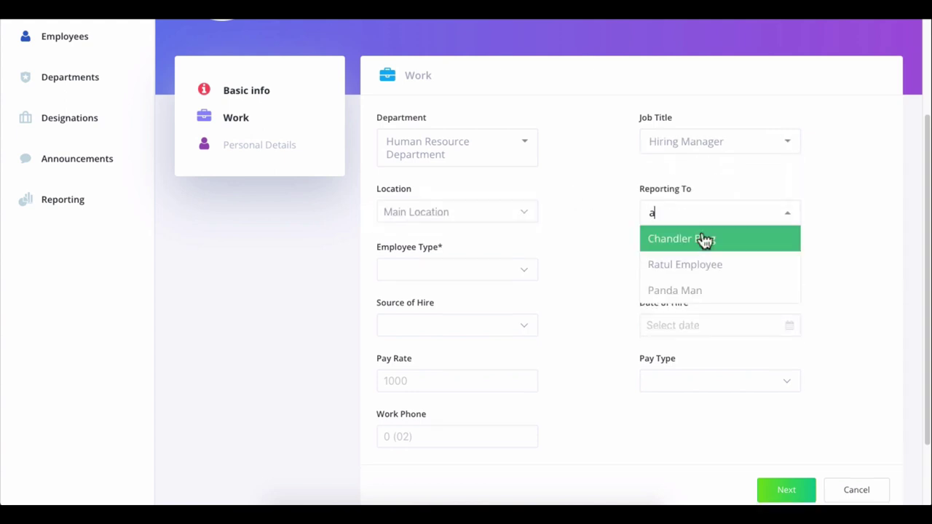
click(685, 264)
- Make the employee Full Time, Active, hired Direct on 2022-10-09, paid 100000 Monthly
click(452, 271)
click(418, 269)
click(670, 271)
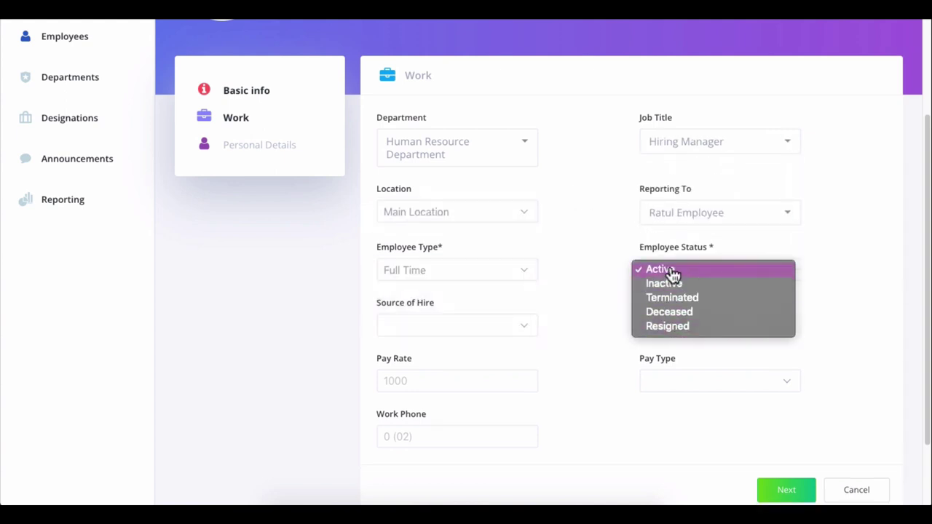
click(670, 271)
click(423, 326)
click(422, 329)
click(682, 325)
click(655, 424)
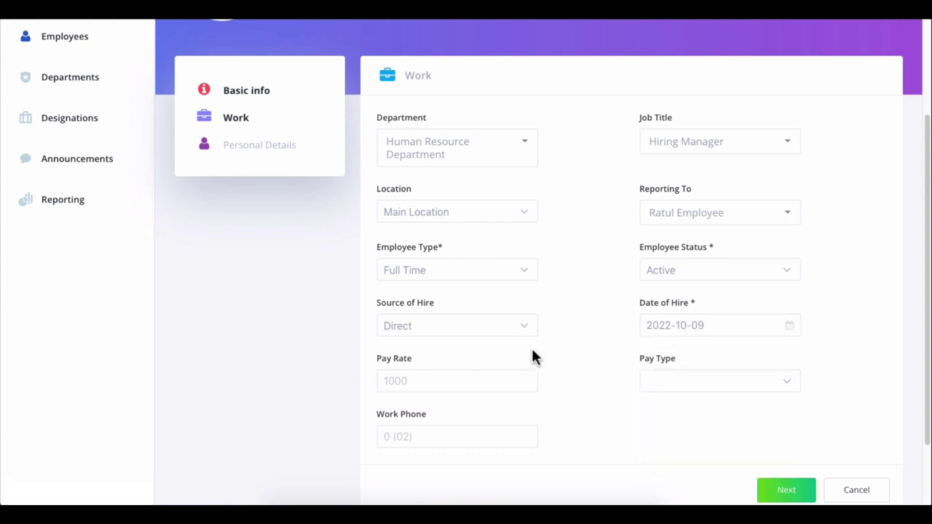
text(100000)
click(751, 381)
click(667, 451)
click(787, 490)
- Create the employee record and return to the Employees list
scroll(783, 486, down, 5)
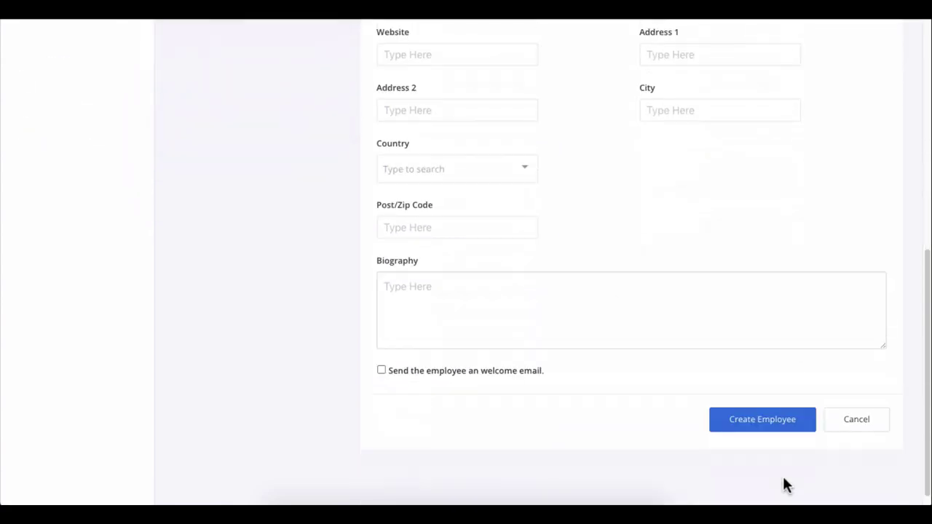
scroll(733, 300, up, 6)
scroll(827, 282, down, 5)
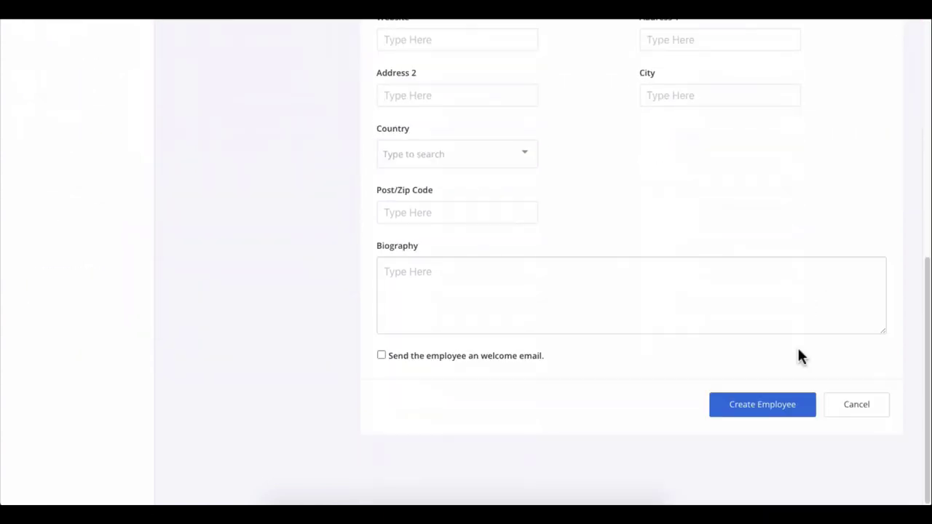
click(786, 403)
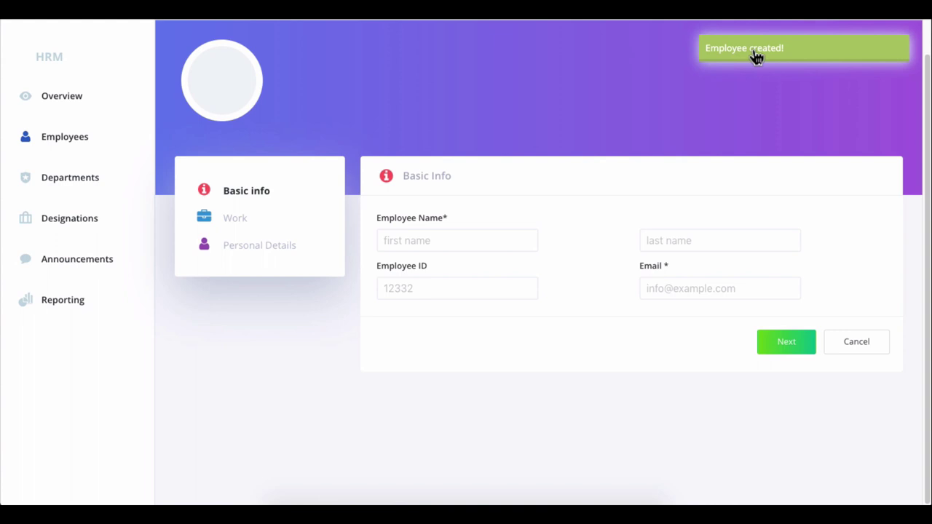
click(55, 140)
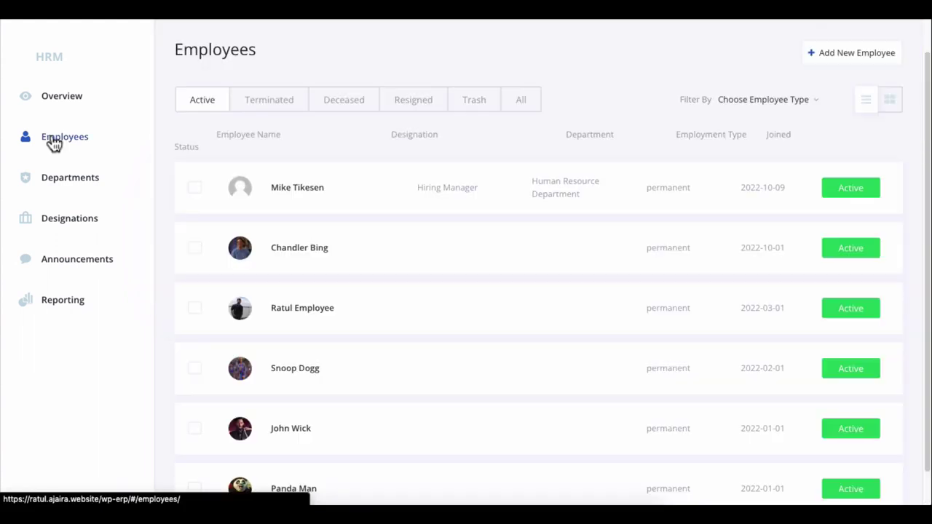
click(293, 190)
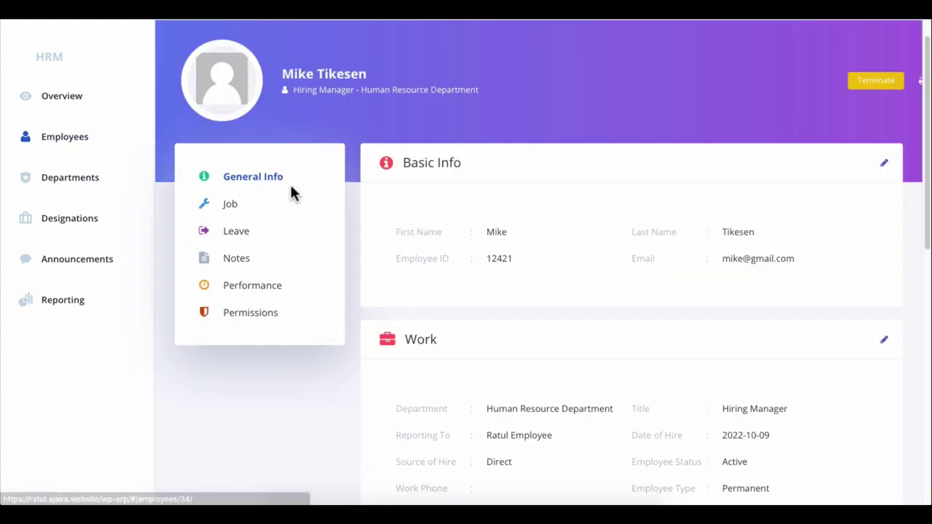
scroll(593, 203, down, 7)
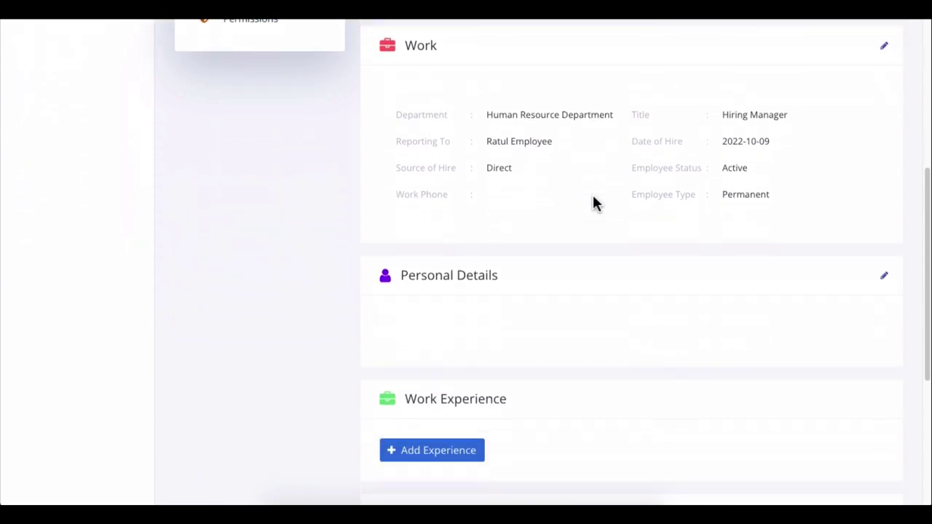
scroll(593, 203, up, 7)
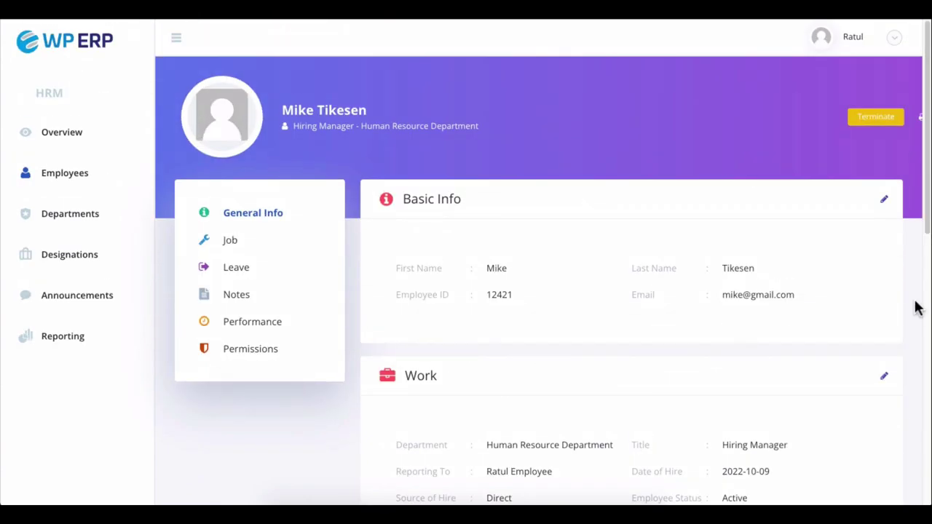
- Create the Content Marketing department and assign its department head
click(60, 213)
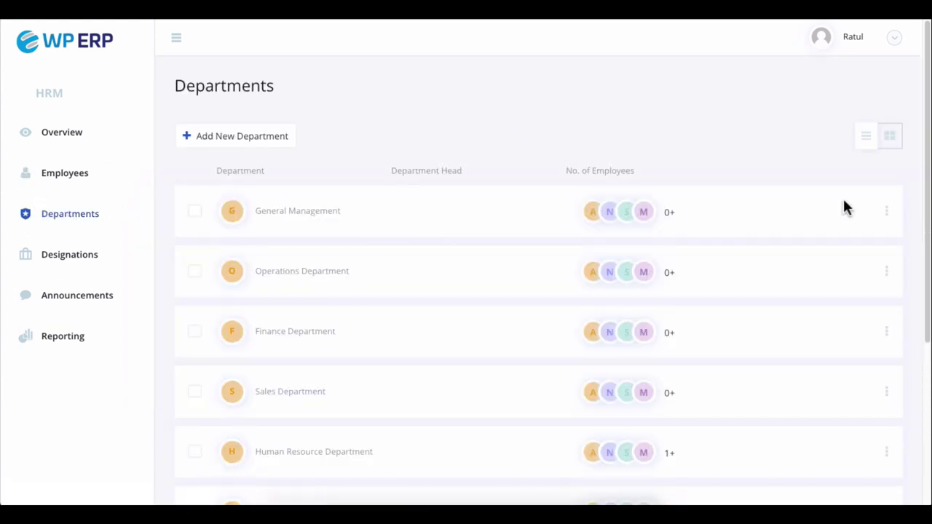
scroll(843, 201, down, 4)
scroll(843, 201, up, 3)
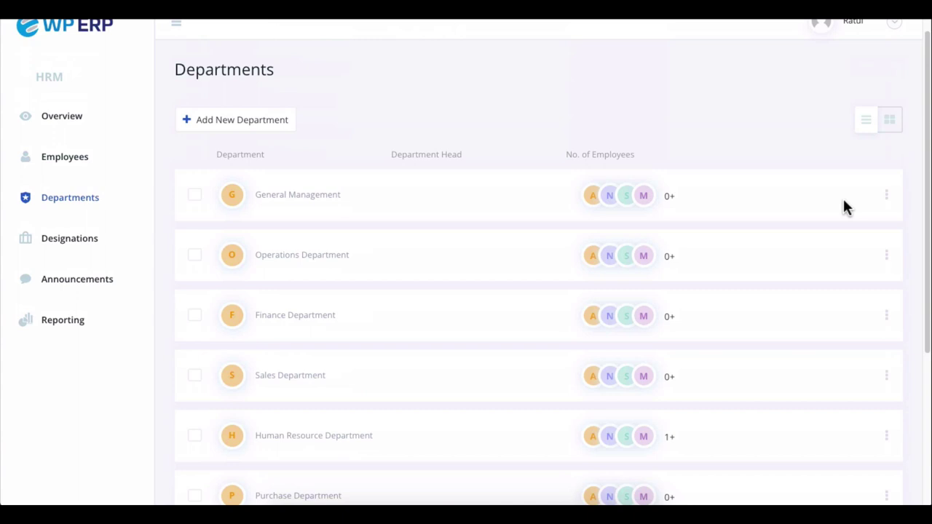
scroll(843, 206, up, 1)
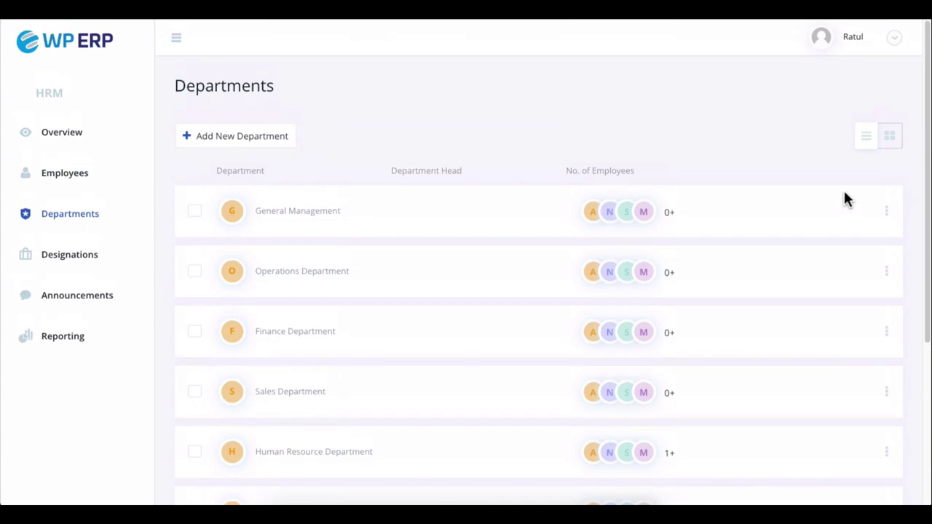
click(264, 138)
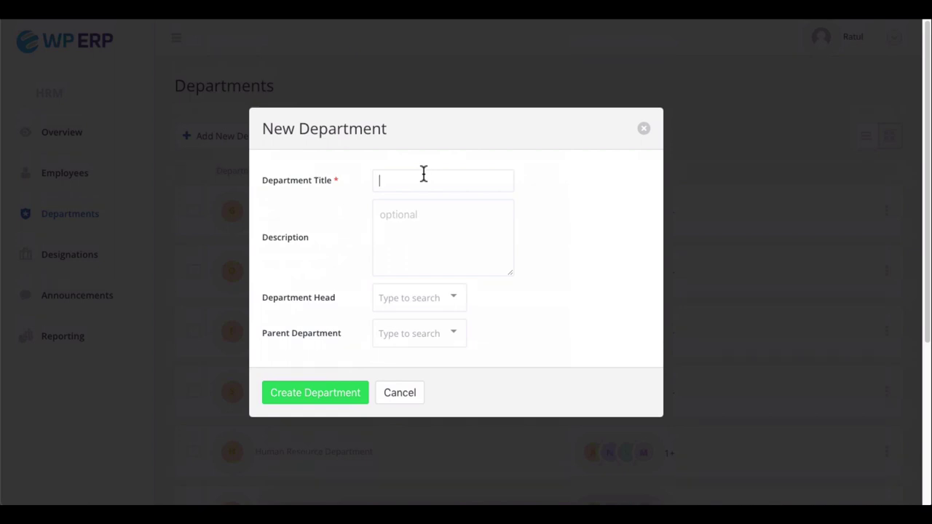
click(408, 297)
text(A)
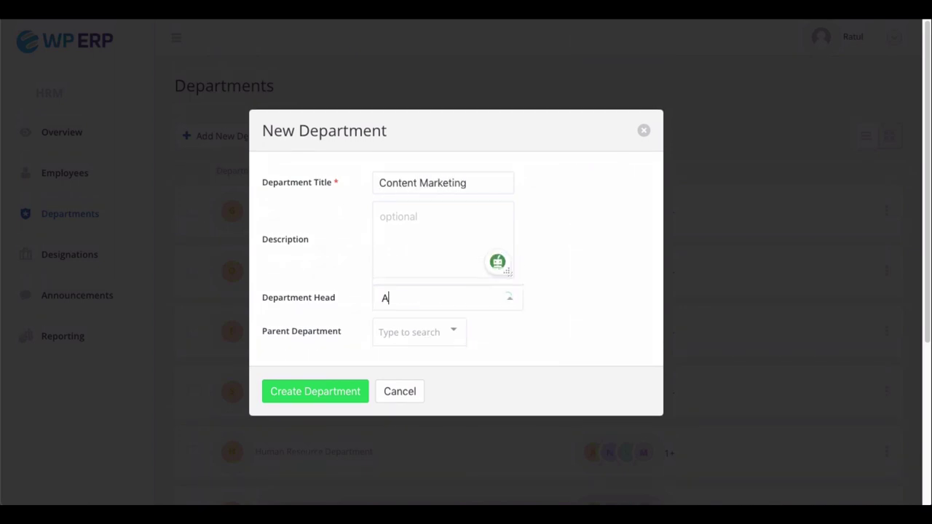
click(399, 270)
click(401, 331)
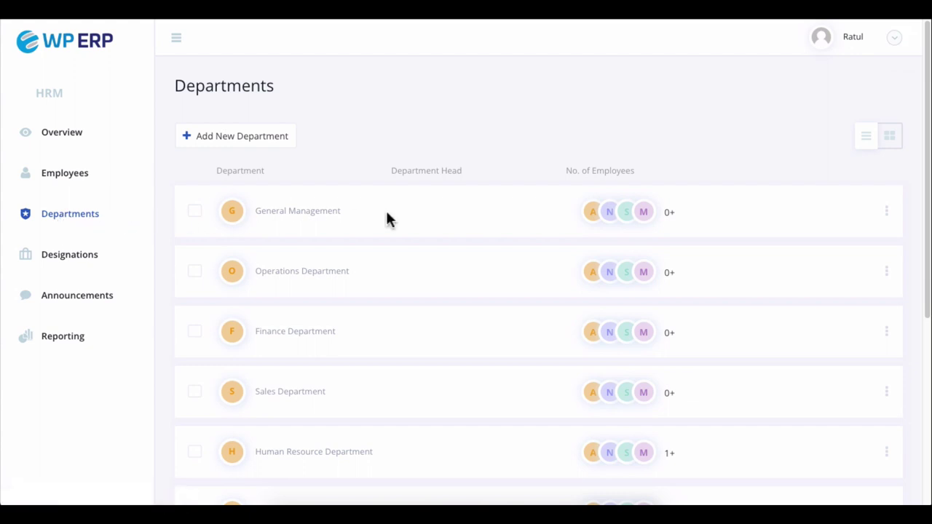
- Find Content Marketing at the end of the Departments list and open its row actions
scroll(387, 217, down, 3)
scroll(387, 217, down, 1)
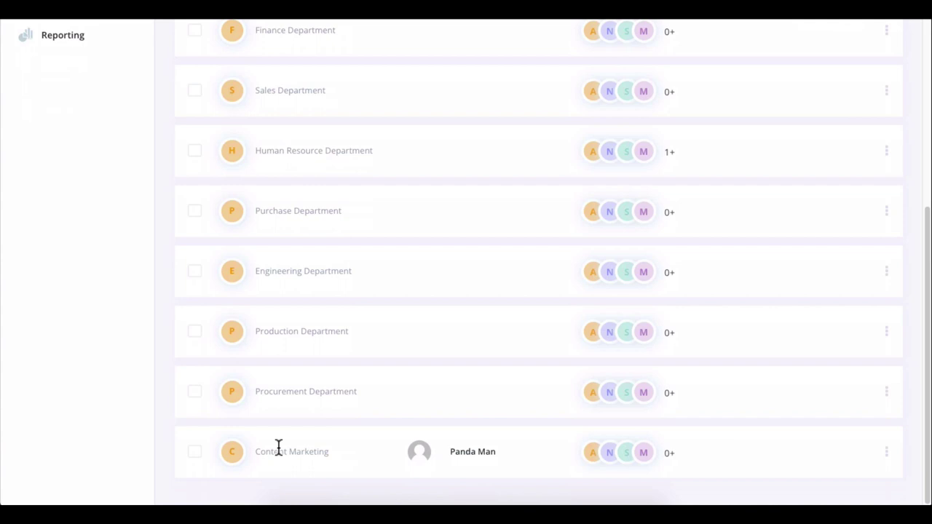
click(888, 453)
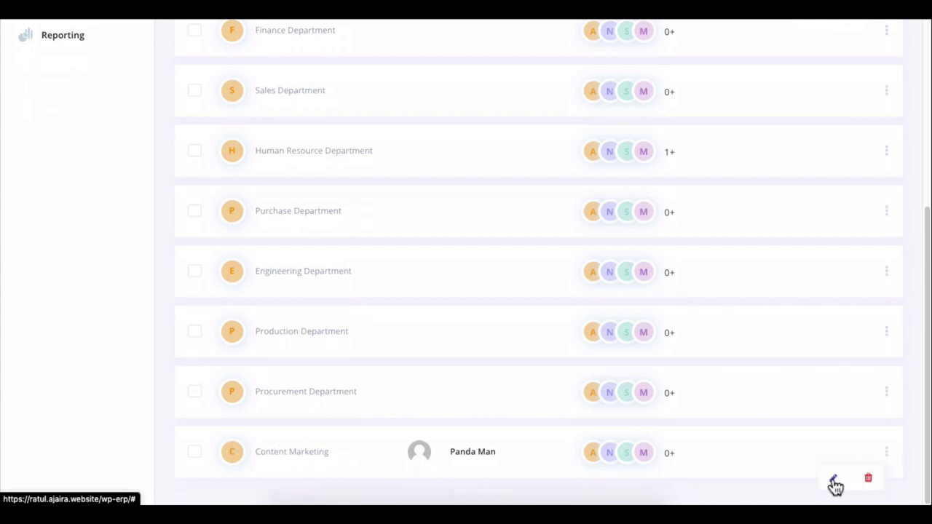
scroll(915, 439, up, 5)
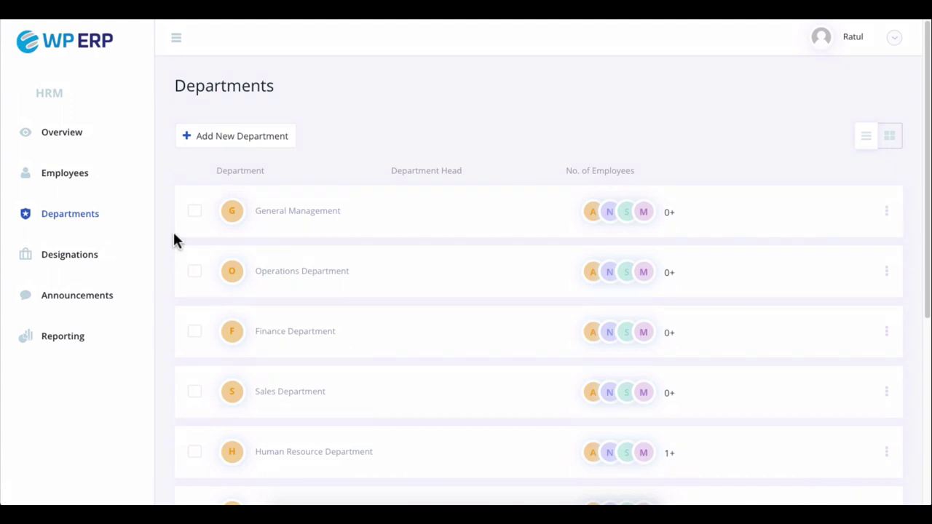
- Browse the Designations list, switching to card view and back to list view
click(71, 262)
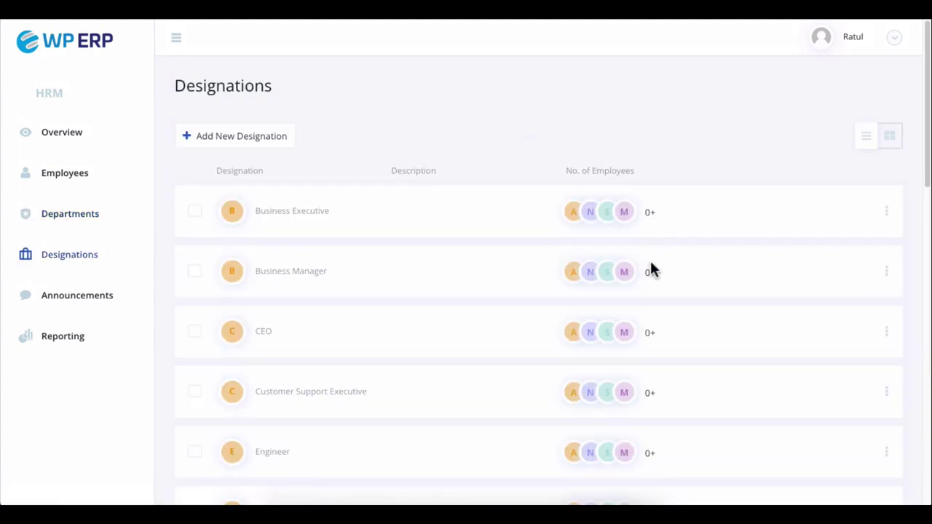
scroll(838, 266, down, 15)
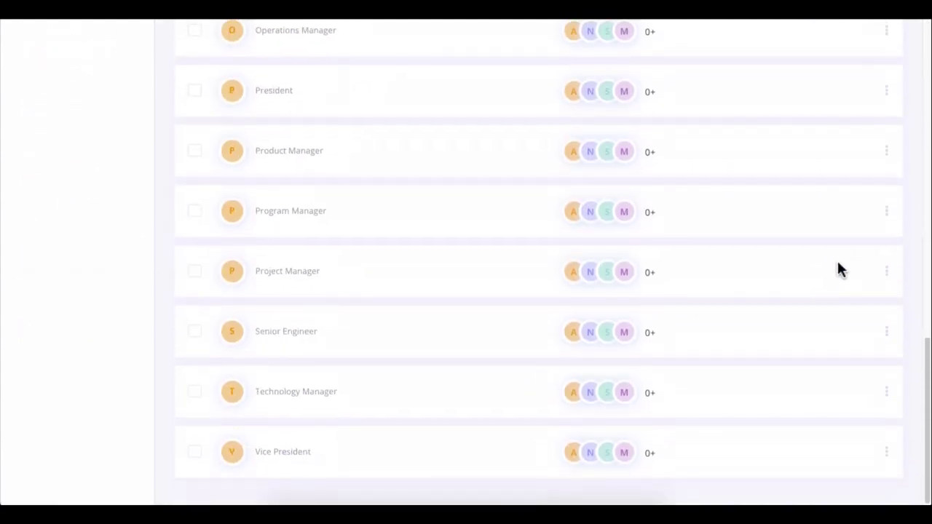
scroll(838, 266, up, 14)
scroll(839, 269, up, 1)
click(891, 139)
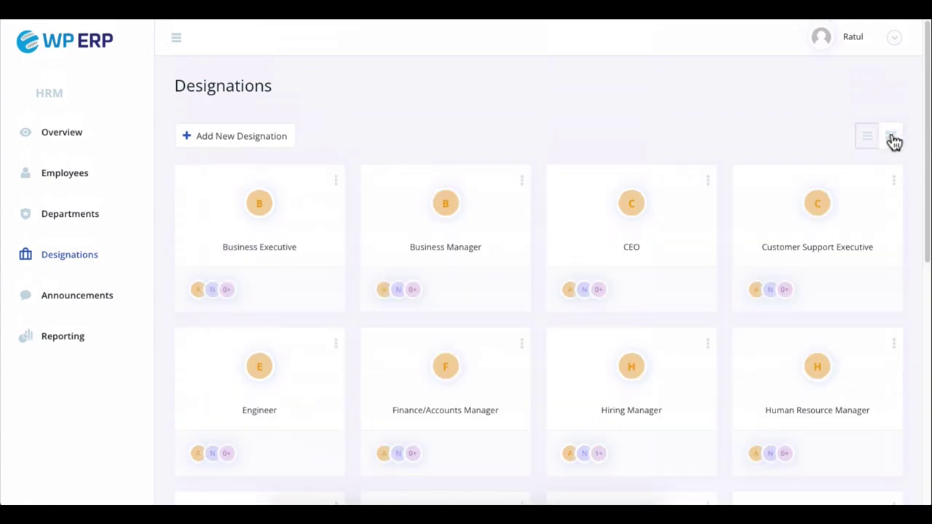
click(872, 140)
- Create the Content Writer designation and check it at the end of the list
click(248, 136)
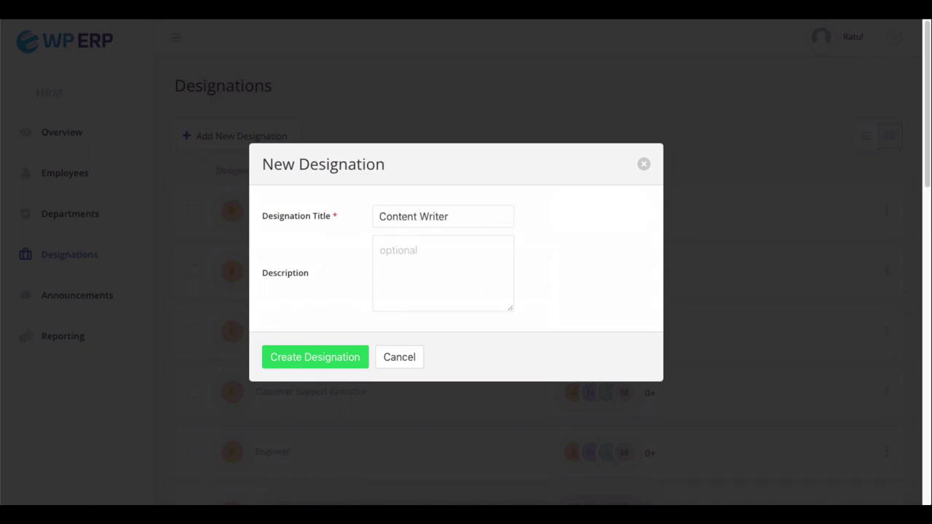
click(308, 357)
scroll(308, 354, down, 15)
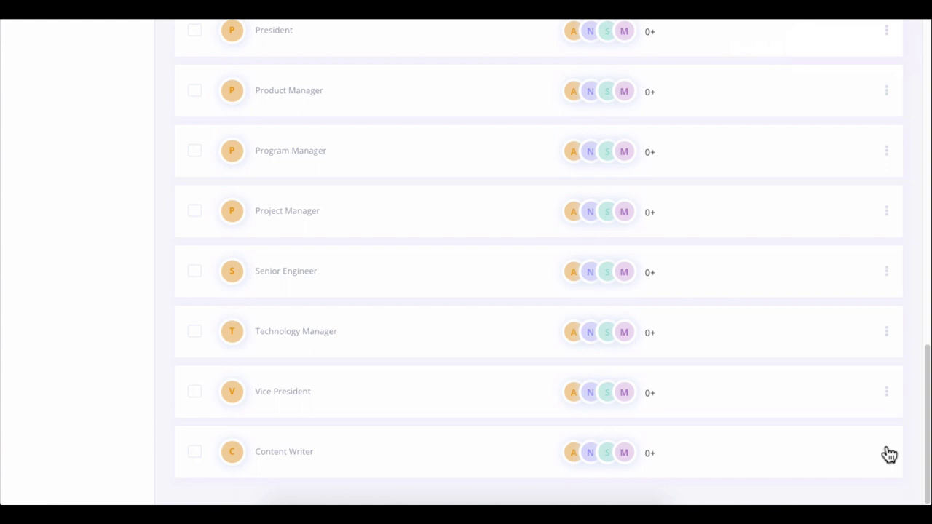
scroll(890, 454, up, 15)
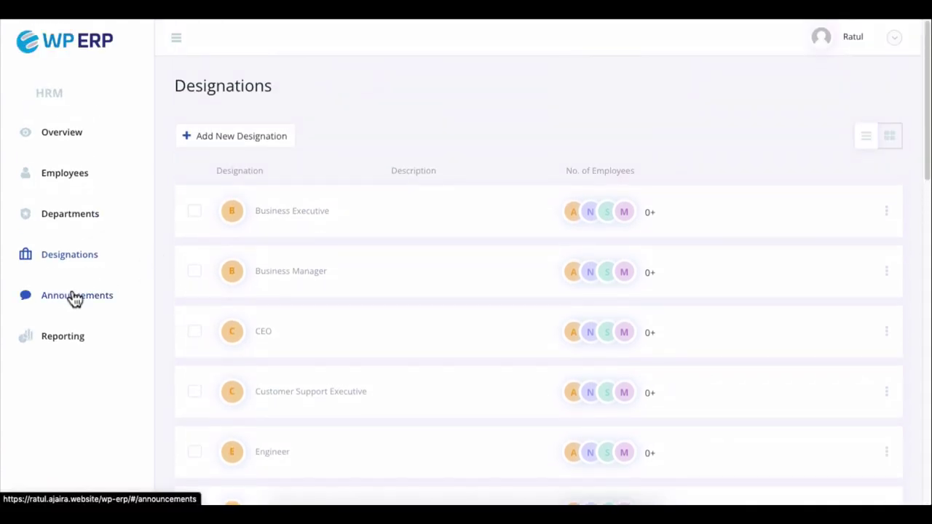
- Start a new announcement with the title and body 'Holiday'
click(75, 296)
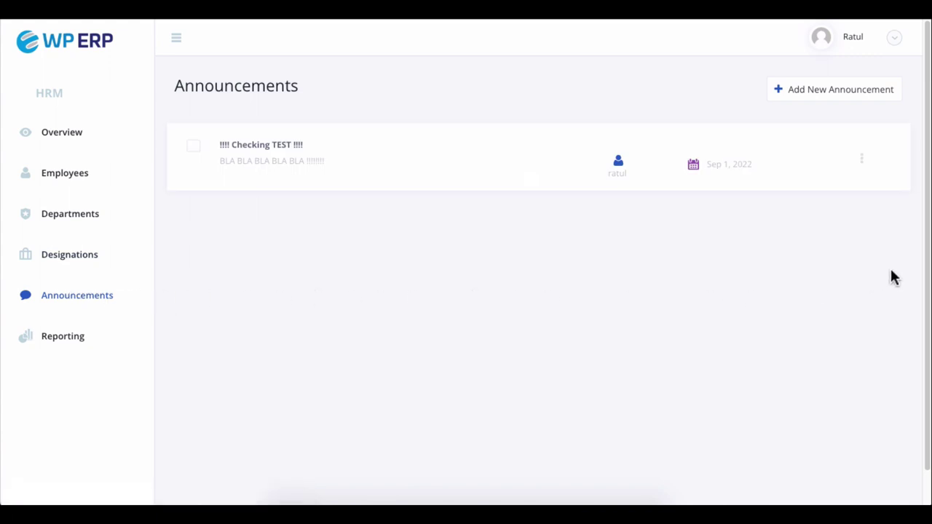
click(861, 97)
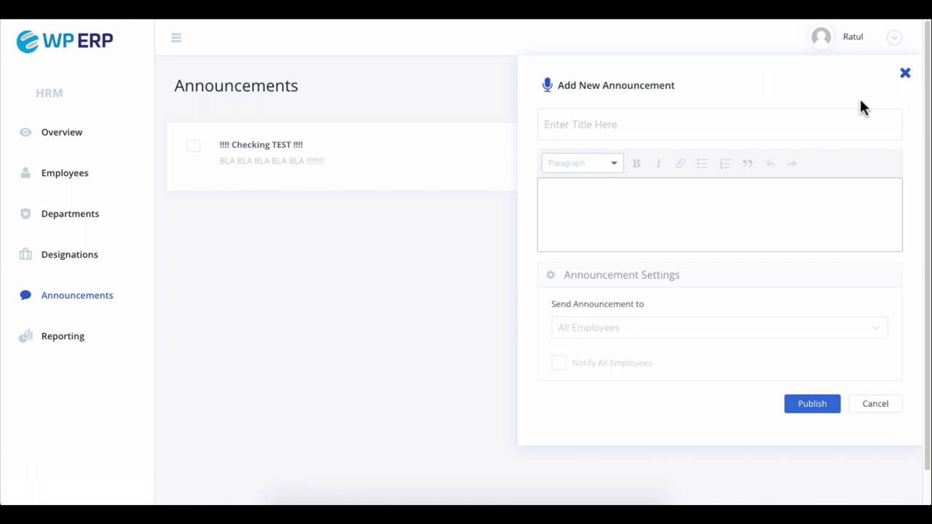
click(728, 125)
text(Holiday)
click(546, 187)
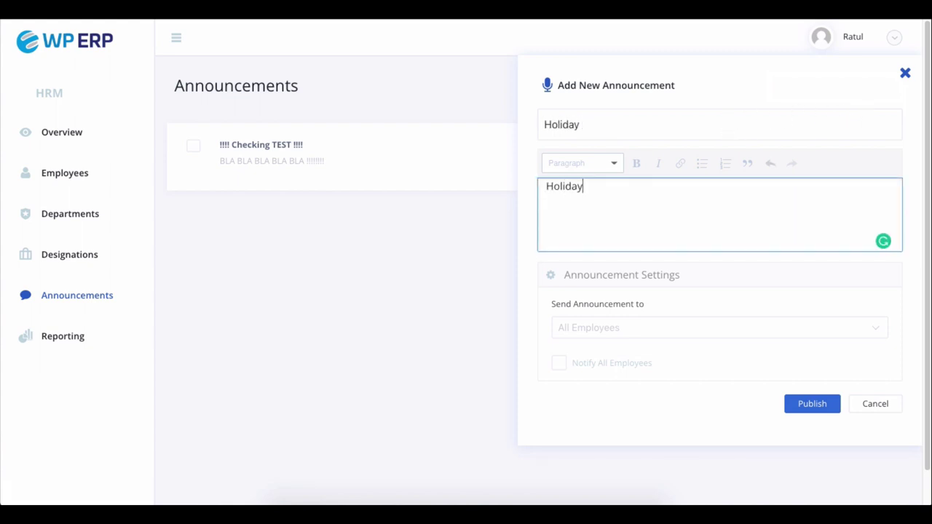
- Send it to all employees with notification, publish it, then view and close its details
click(680, 328)
click(668, 331)
click(559, 363)
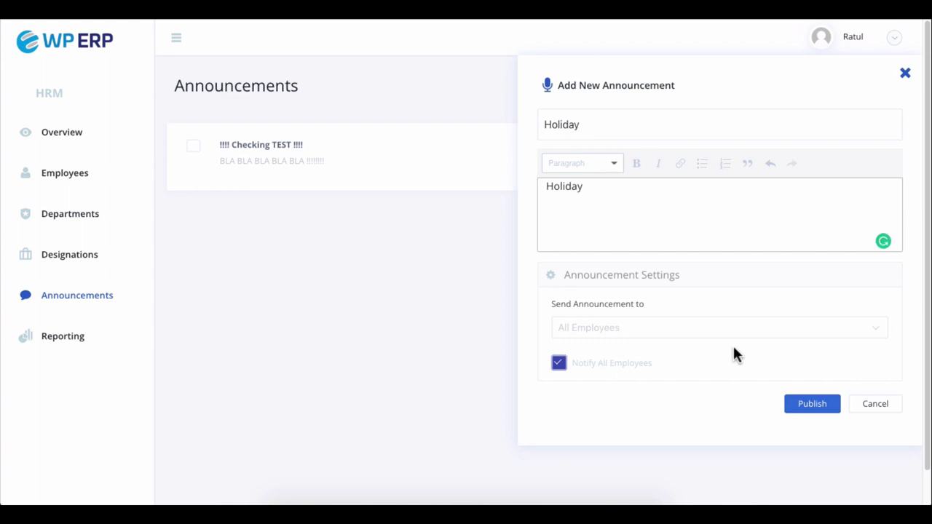
click(799, 403)
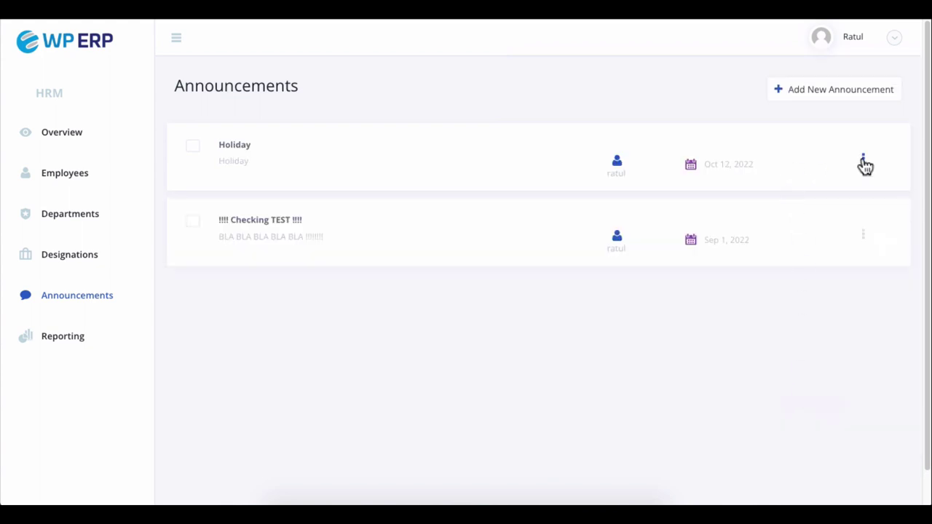
click(243, 147)
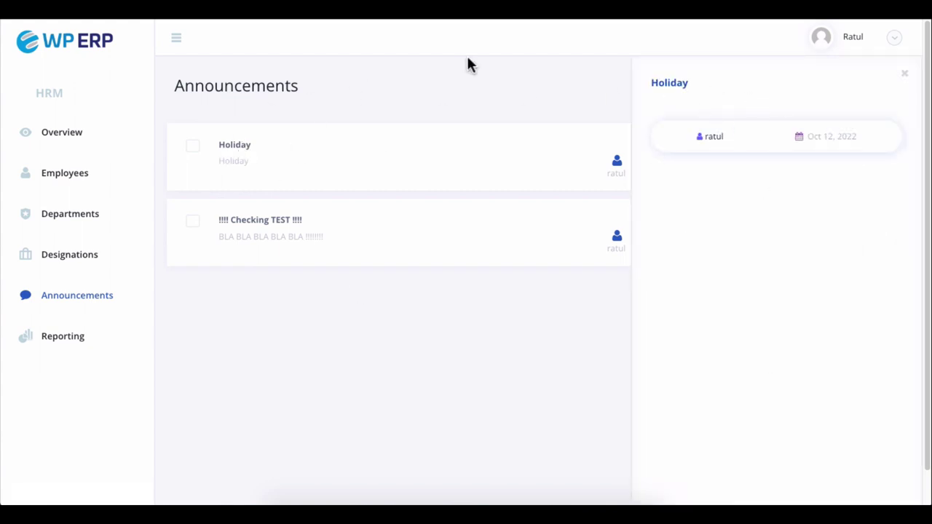
click(905, 74)
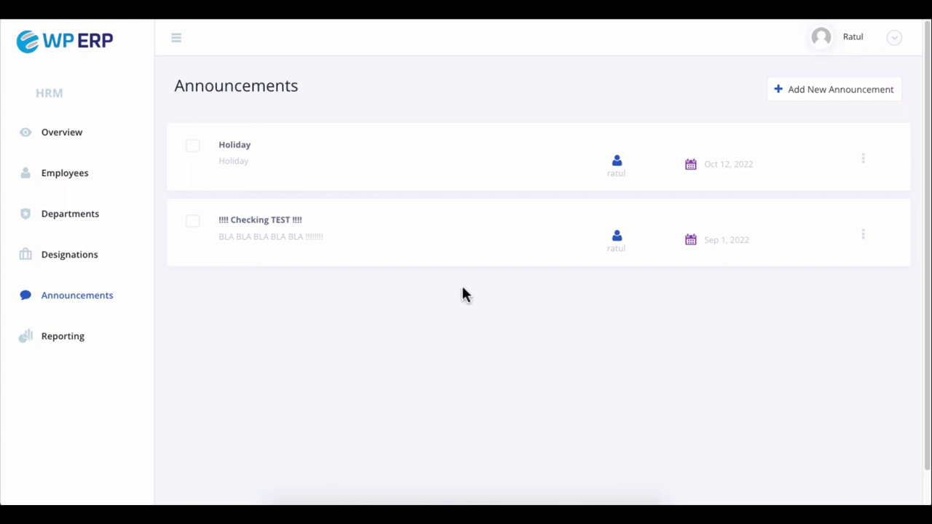
- Review the Age Profile, Head Count, Gender Profile and Year Of Service reports, ending on Salary History
click(61, 342)
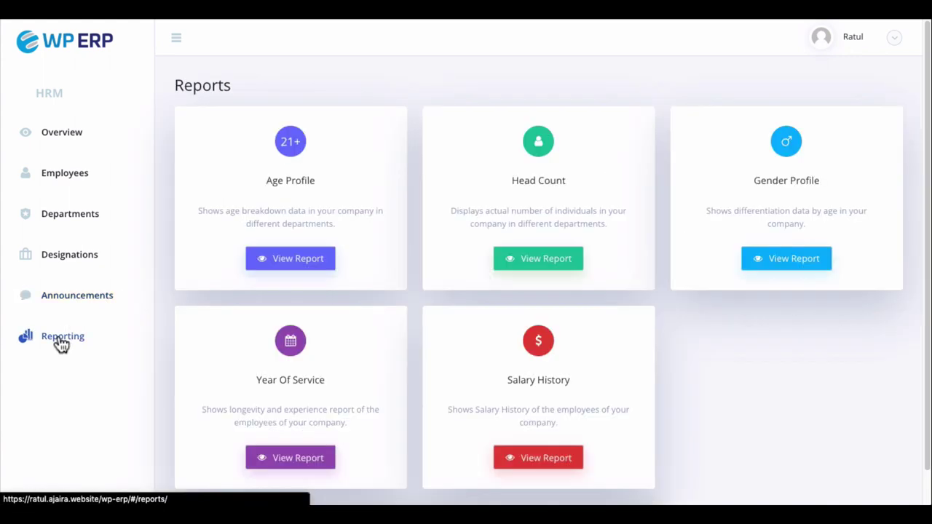
click(268, 264)
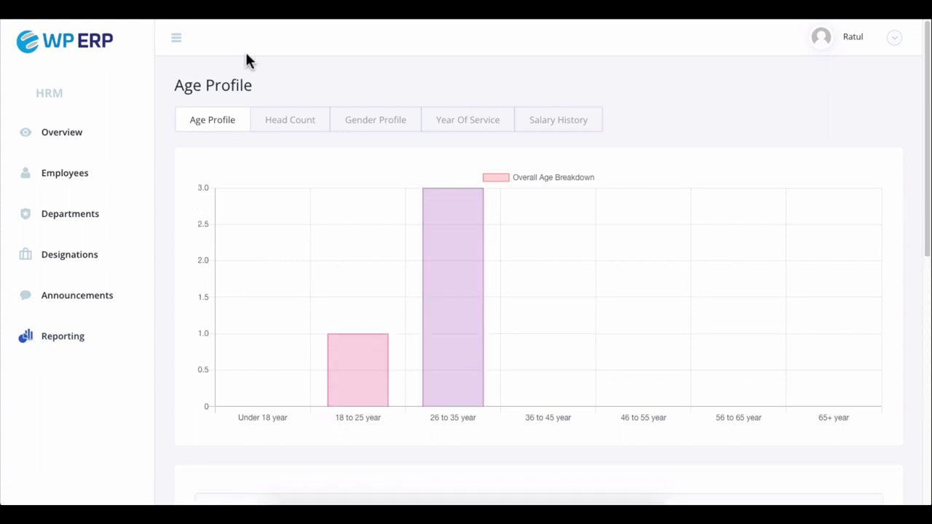
click(283, 125)
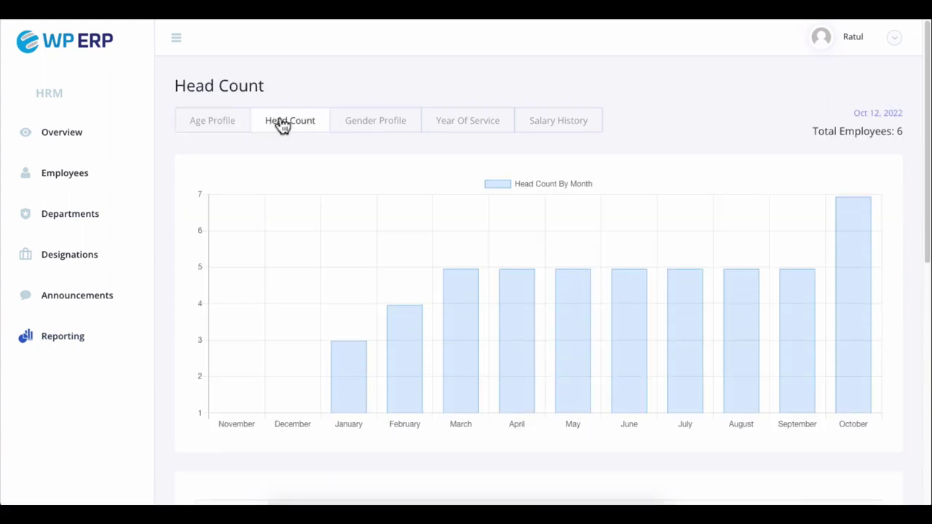
click(371, 128)
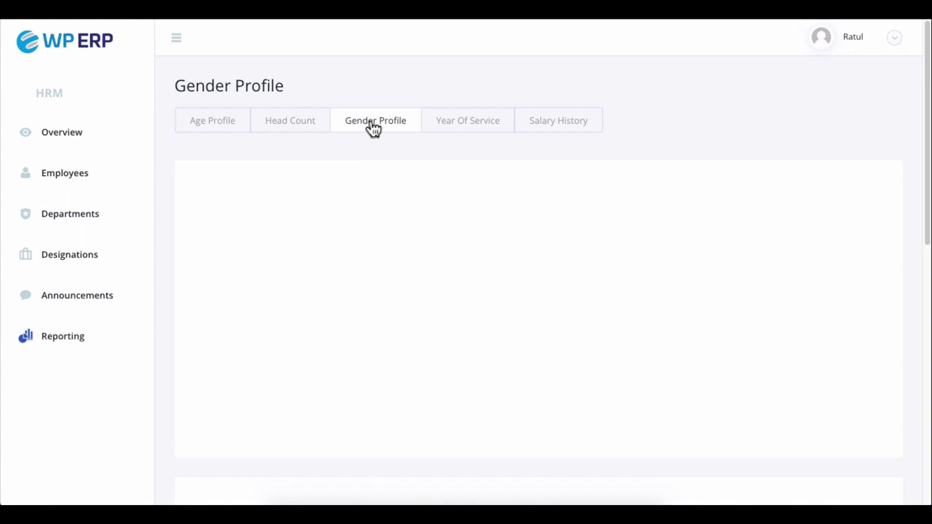
click(464, 128)
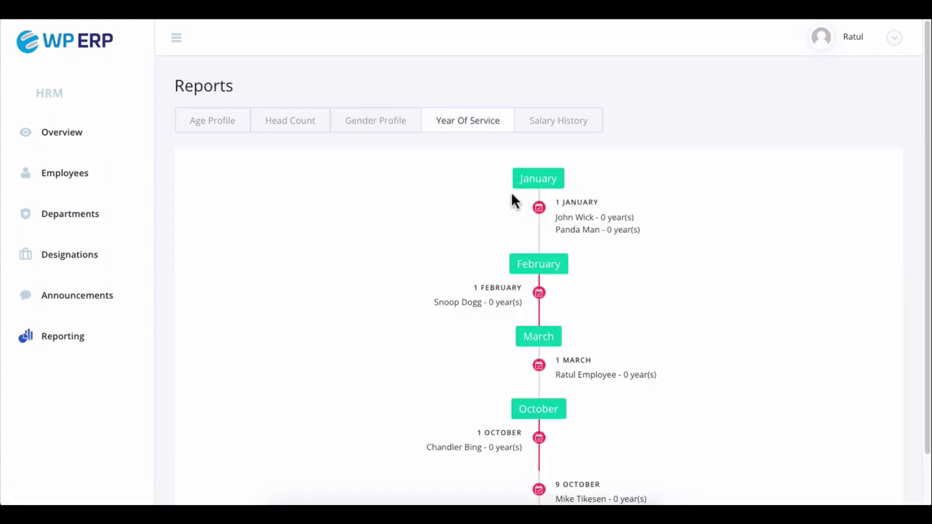
scroll(514, 198, down, 1)
scroll(512, 193, up, 1)
click(555, 127)
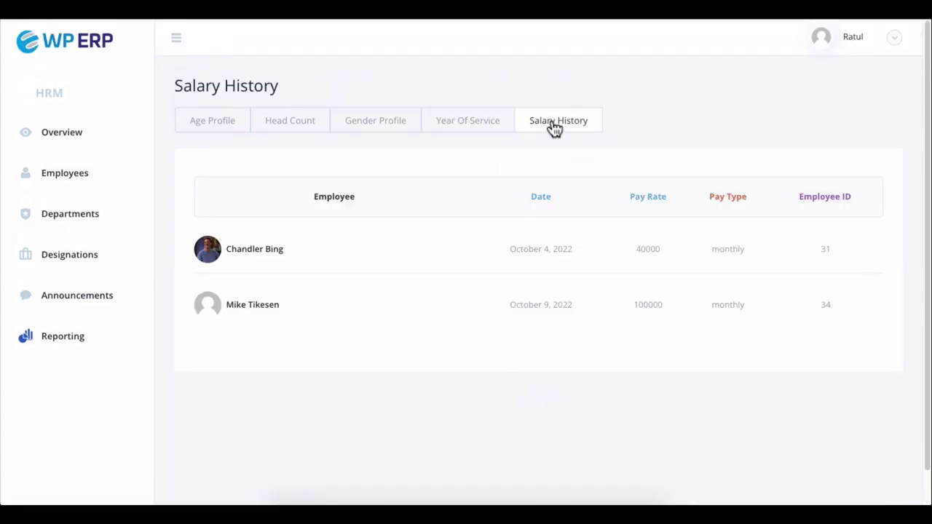
- Switch back to the Age Profile report
click(222, 130)
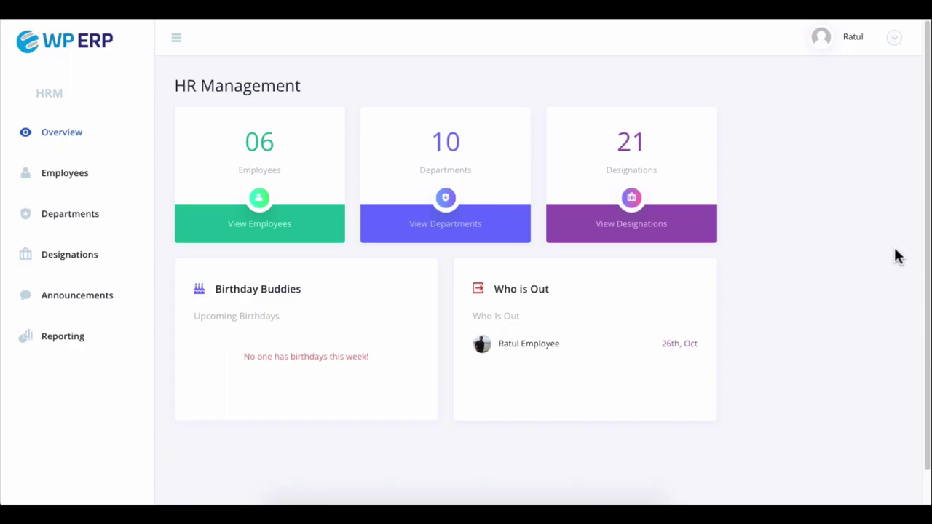